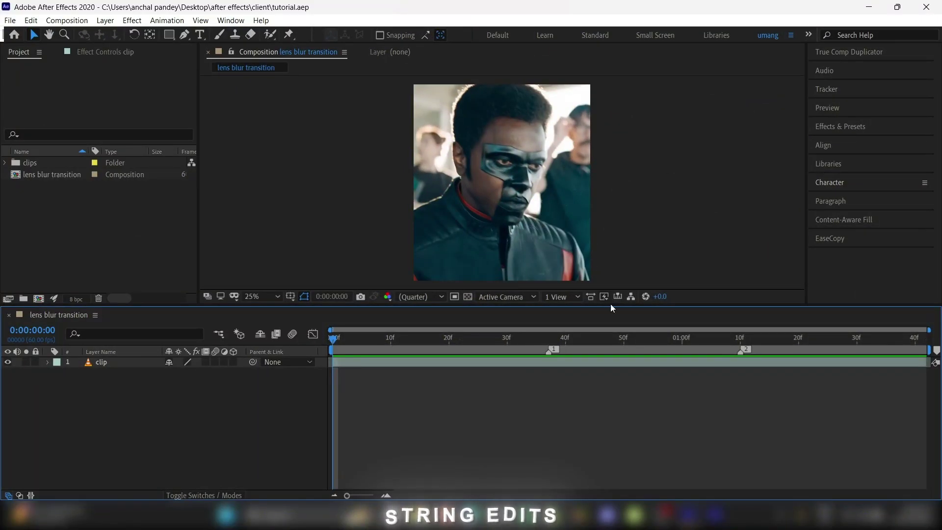
- Add an adjustment layer and trim it to run from frame 19 to frame 55
mouse_move(538, 338)
left_mouse_down()
mouse_move(439, 347)
mouse_move(653, 338)
left_mouse_up()
key("ctrl+alt+y")
key("ctrl+shift+d")
left_click(431, 373)
key("Delete")
left_click(663, 362)
key("ctrl+shift+d")
key("Delete")
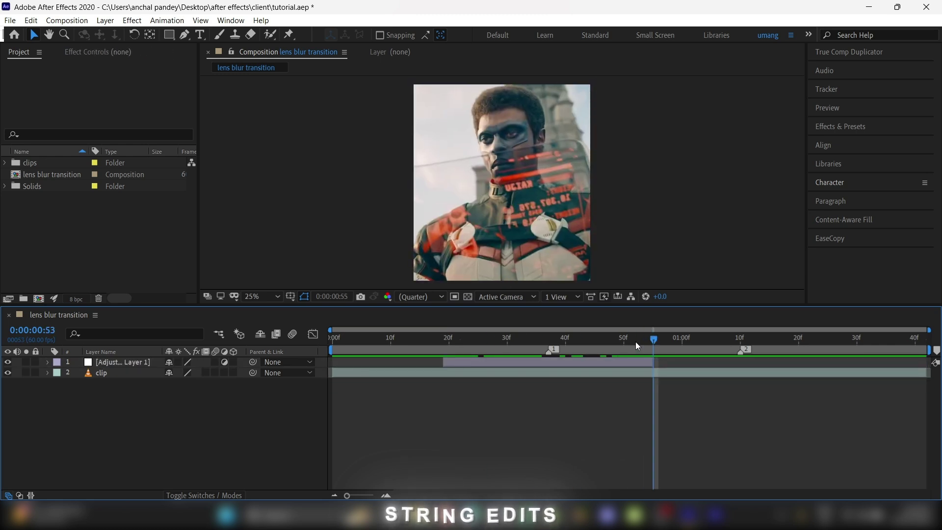
- Return to the first marker and search Effects & Presets for 'lens blur'
left_click(530, 339)
right_click(552, 350)
left_click(590, 392)
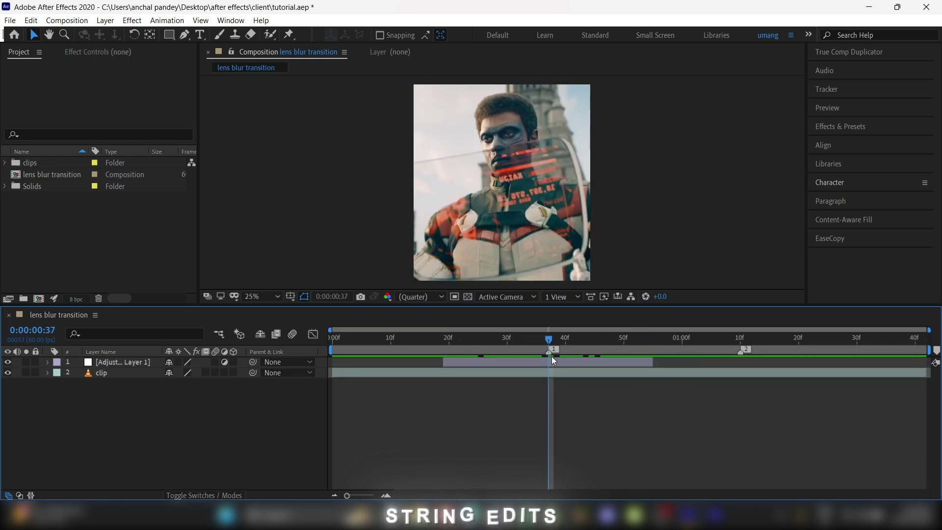
left_click(844, 127)
left_click(838, 140)
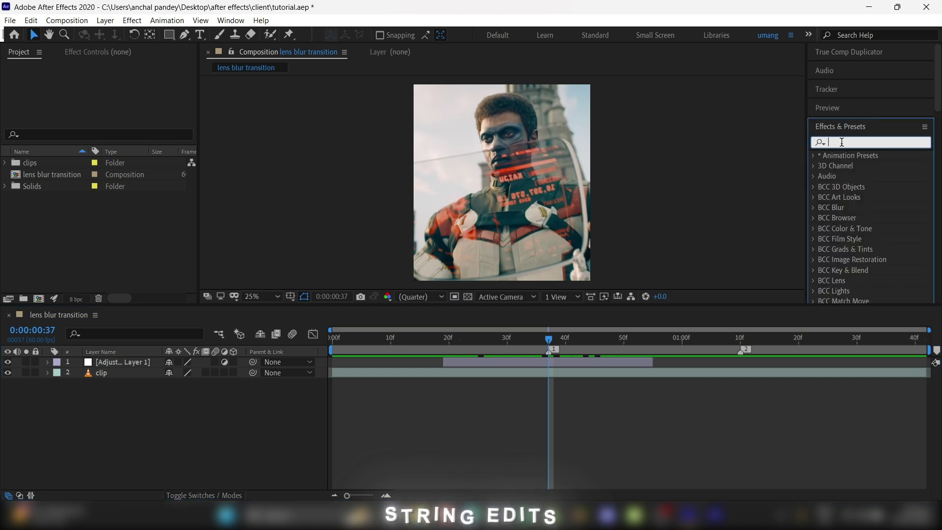
type("lens")
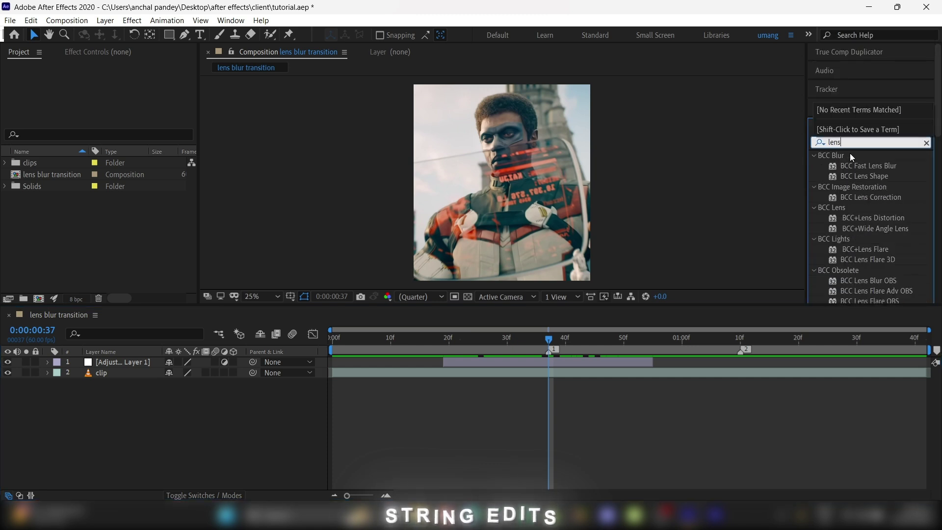
type(" blur")
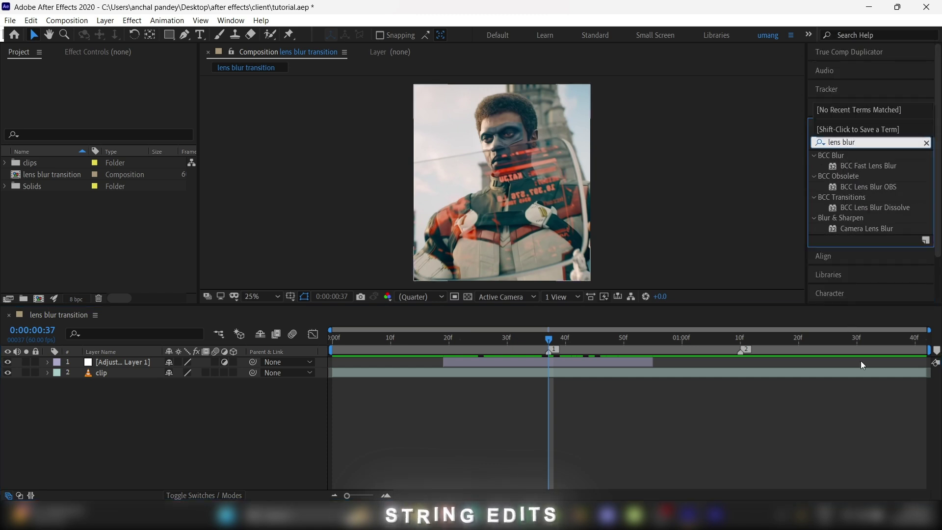
- Drop BCC Lens Blur OBS onto the adjustment layer and enter a Gamma of 1000
left_click_drag(863, 187, 548, 362)
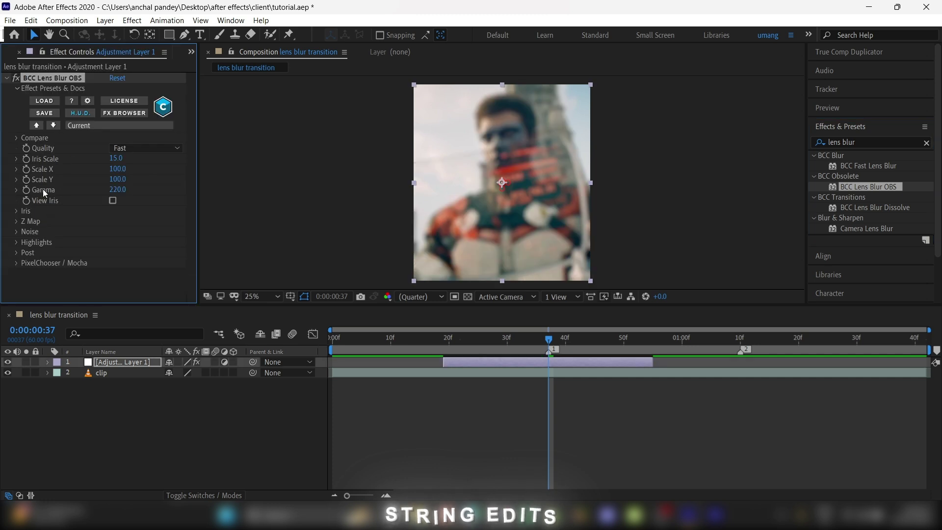
left_click(118, 189)
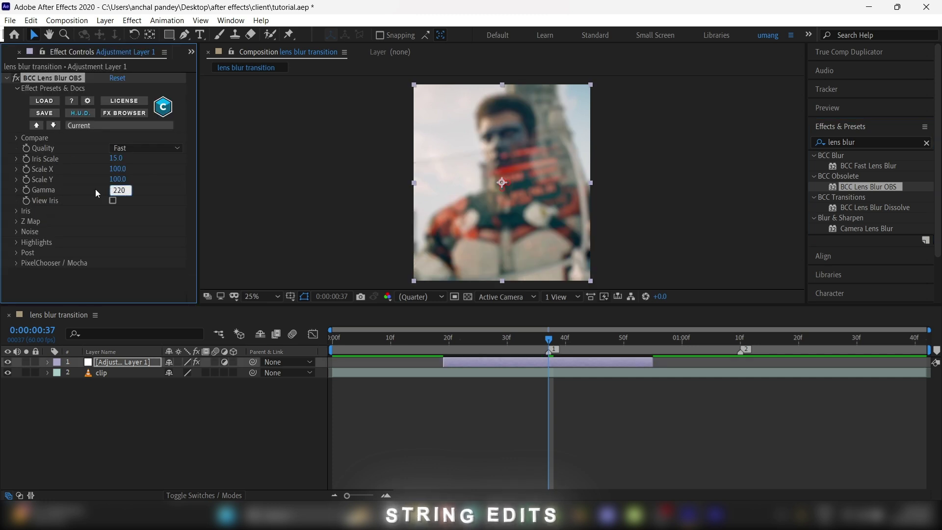
type("1000")
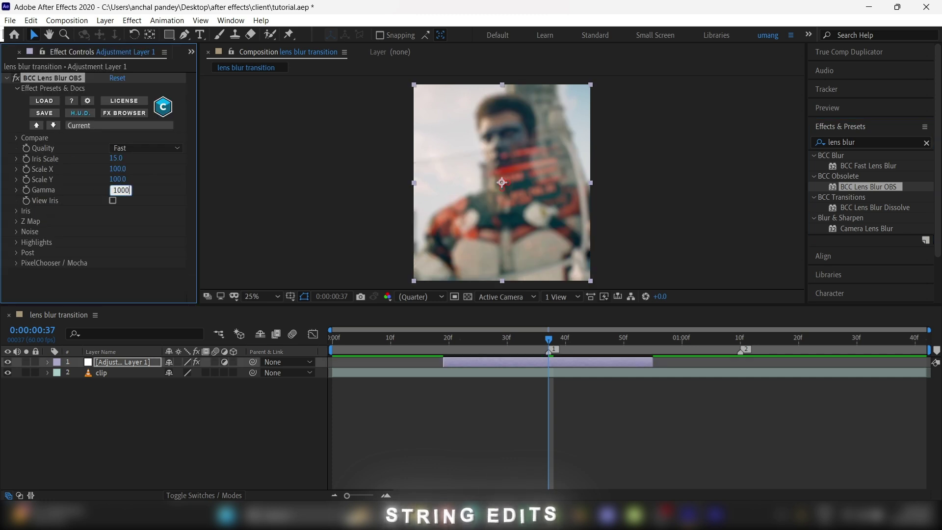
key("Return")
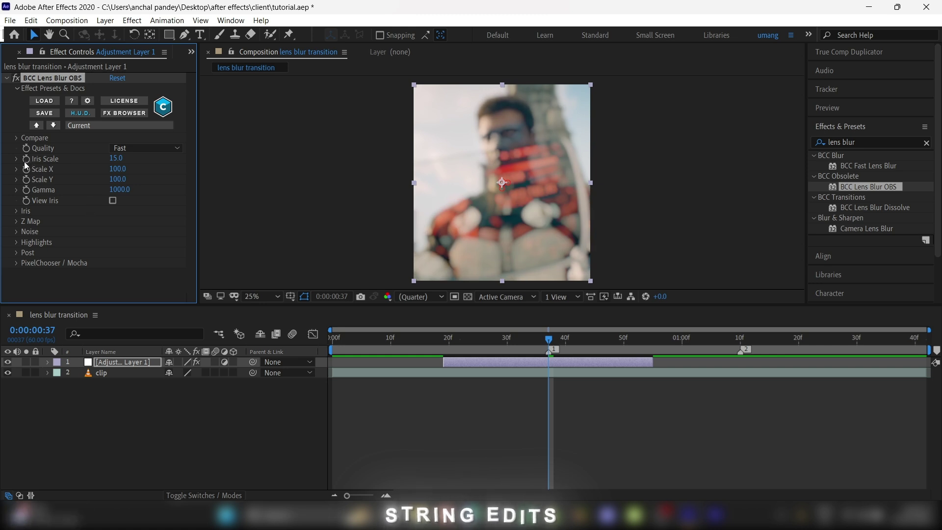
- Keyframe Iris Scale at 15 on the first marker and at 0 on frames 19 and 55
left_click(26, 159)
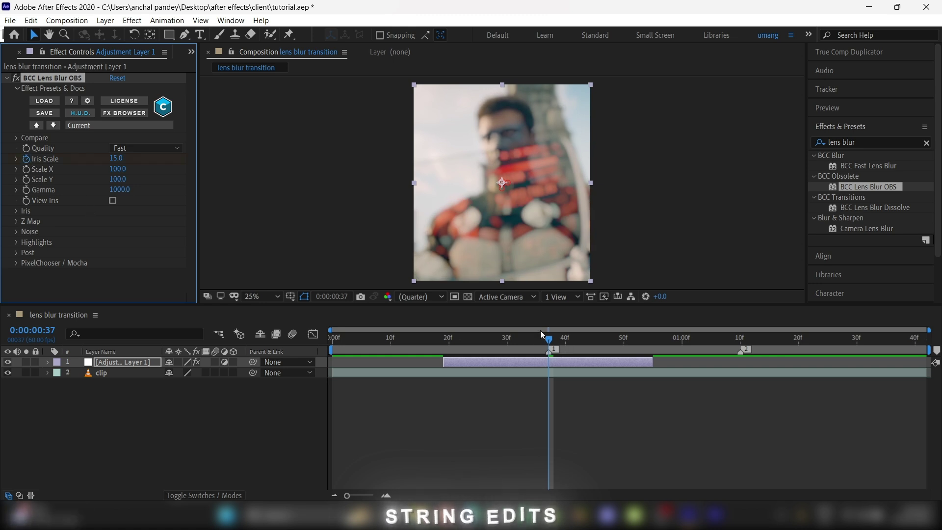
left_click_drag(545, 340, 445, 340)
left_click(115, 159)
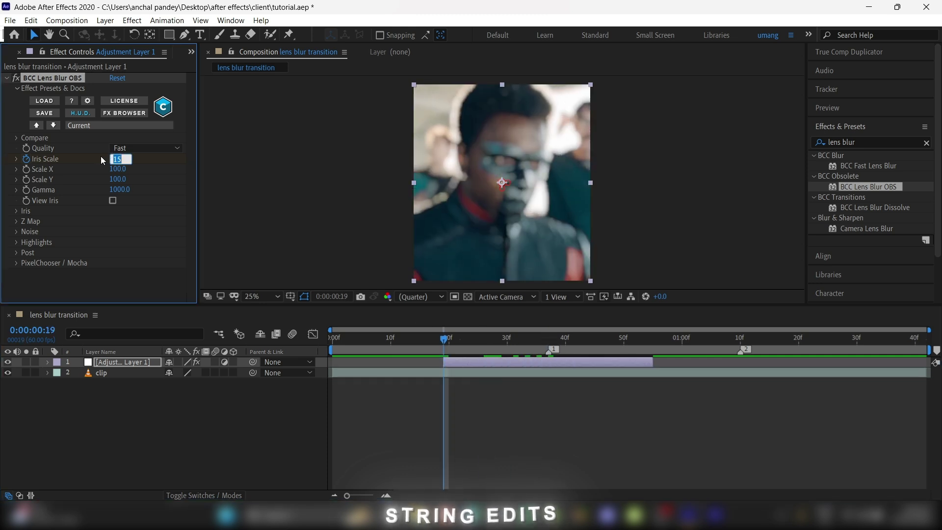
key("Return")
left_click_drag(444, 338, 634, 337)
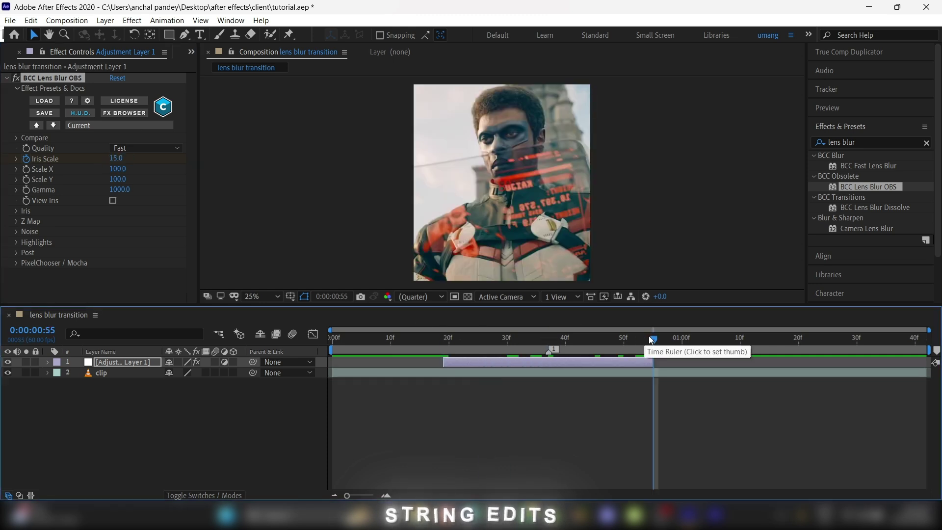
left_click(116, 158)
type("0")
key("Return")
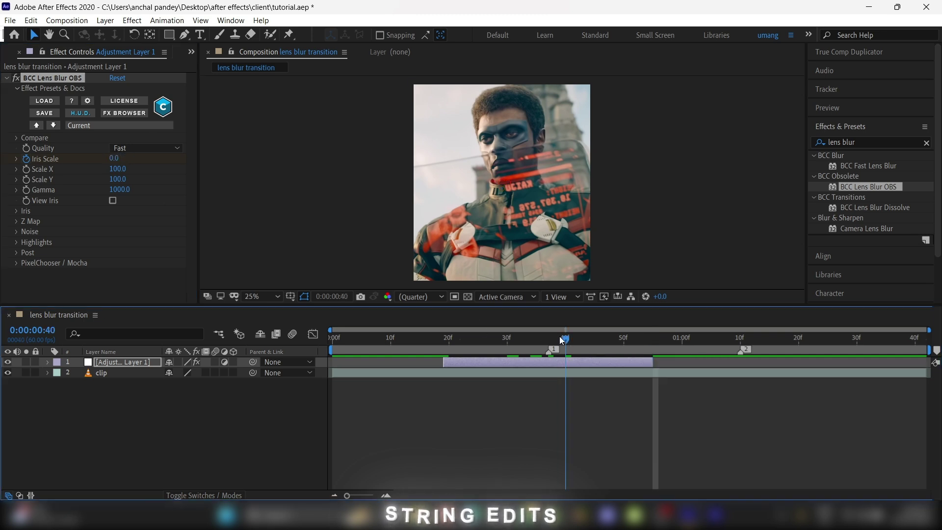
left_click(549, 337)
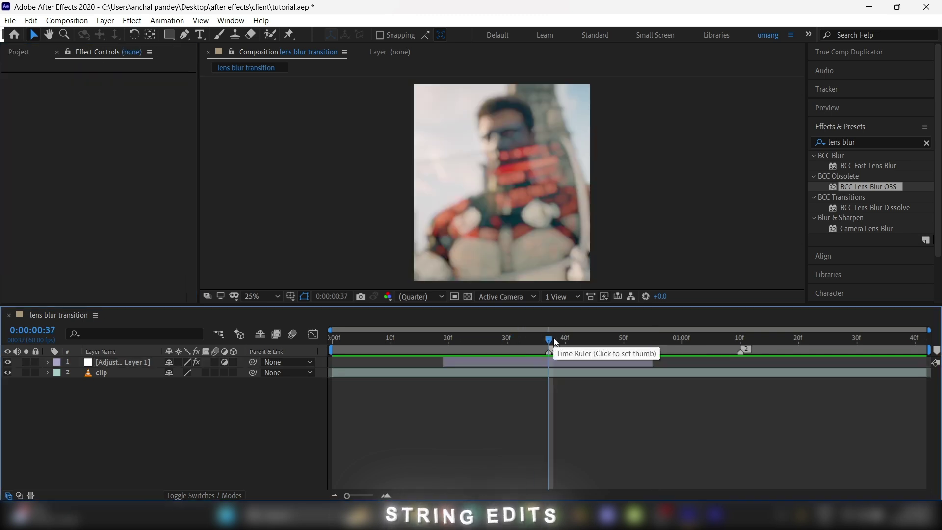
- Duplicate the blur adjustment layer, remove the copy's lens blur, and apply S_Shake to it
left_click(555, 360)
key("ctrl+d")
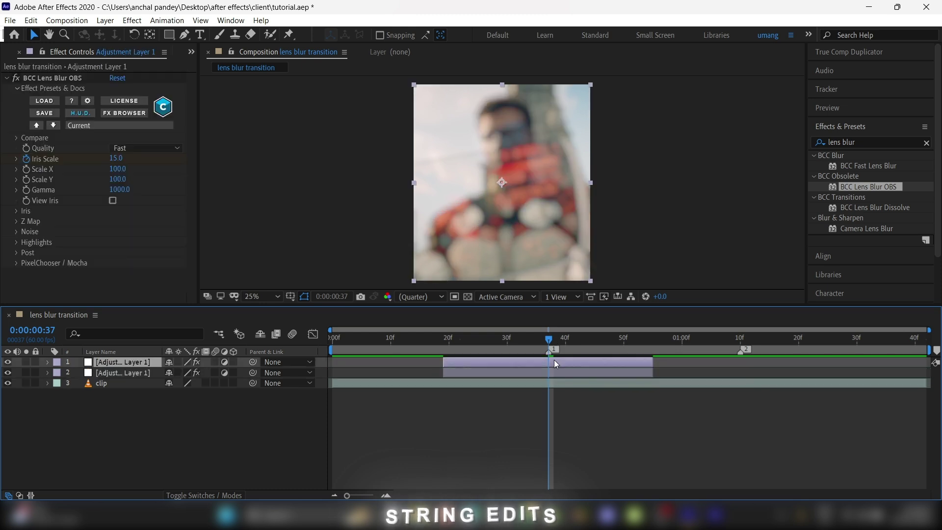
left_click(539, 373)
left_click(53, 79)
key("Delete")
left_click(854, 143)
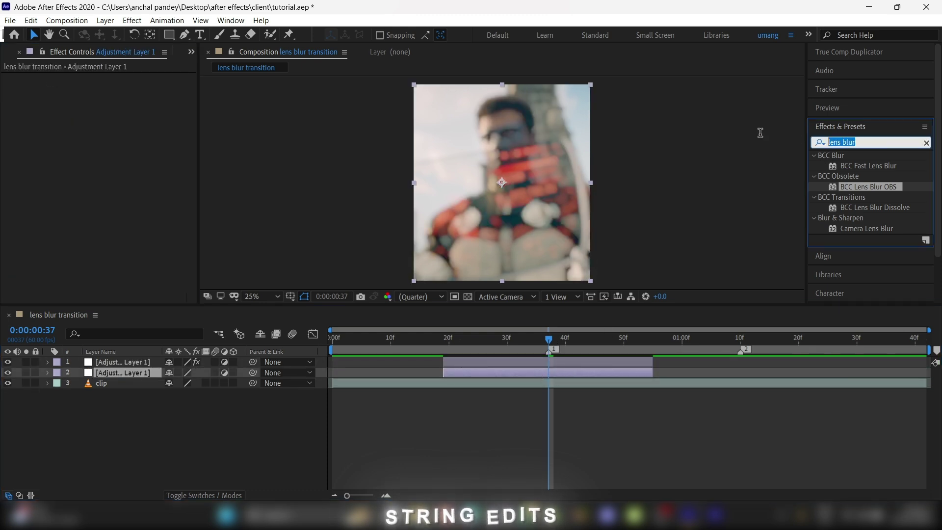
type("s_shake")
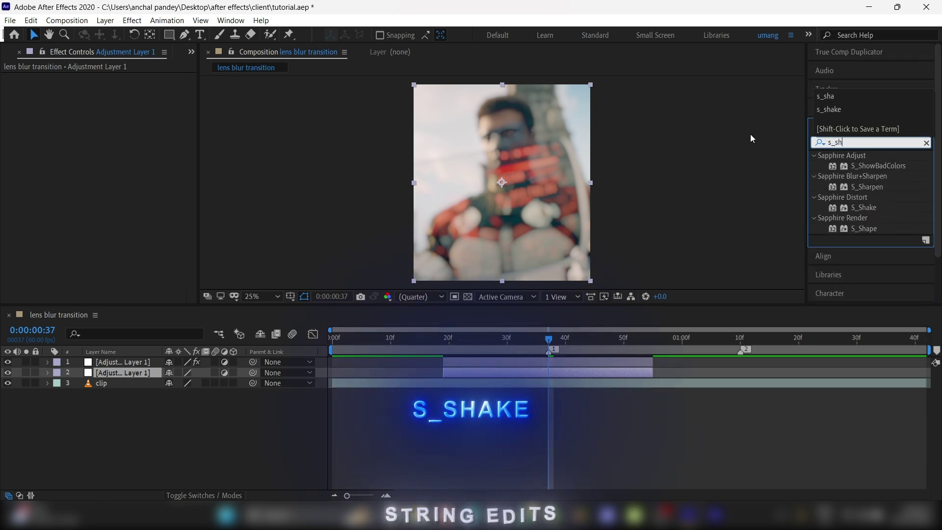
left_click_drag(859, 170, 554, 378)
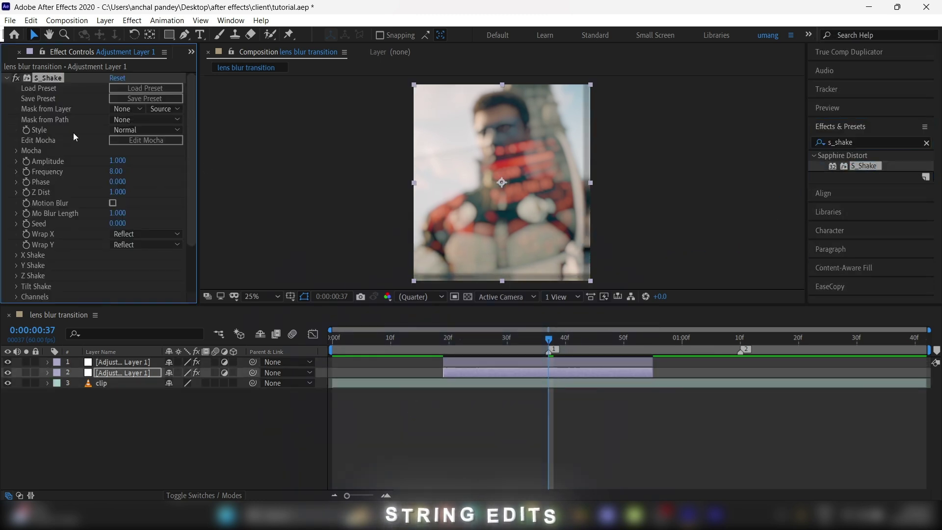
- Turn on S_Shake Amplitude keyframing and set Amplitude to 0.350
left_click(117, 161)
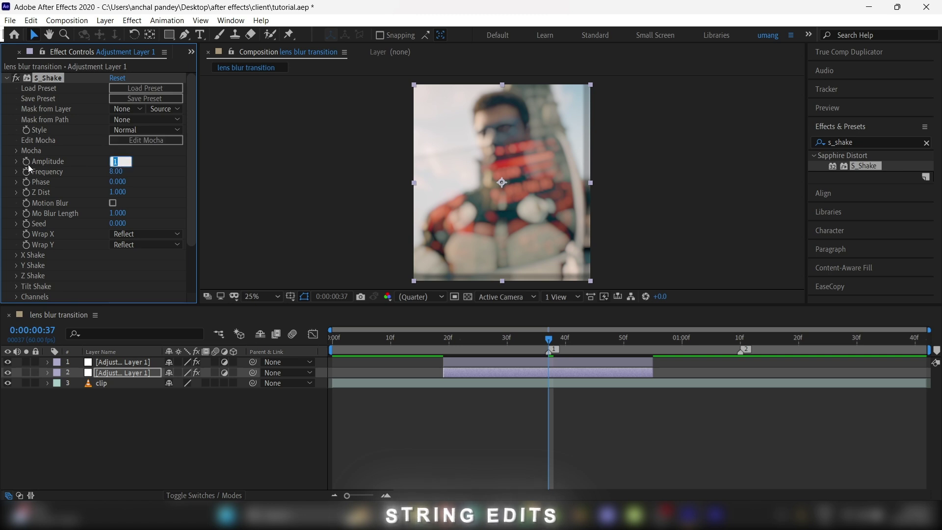
left_click(28, 163)
left_click(116, 161)
type("0.35")
key("Return")
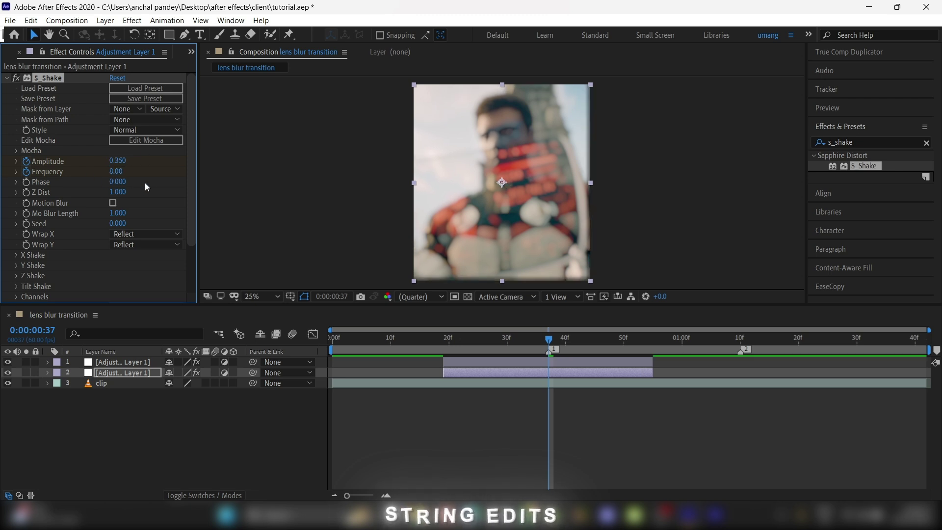
- Keyframe Amplitude to 0 at the in-point, and Amplitude and Frequency to 0 at the out-point
key("i")
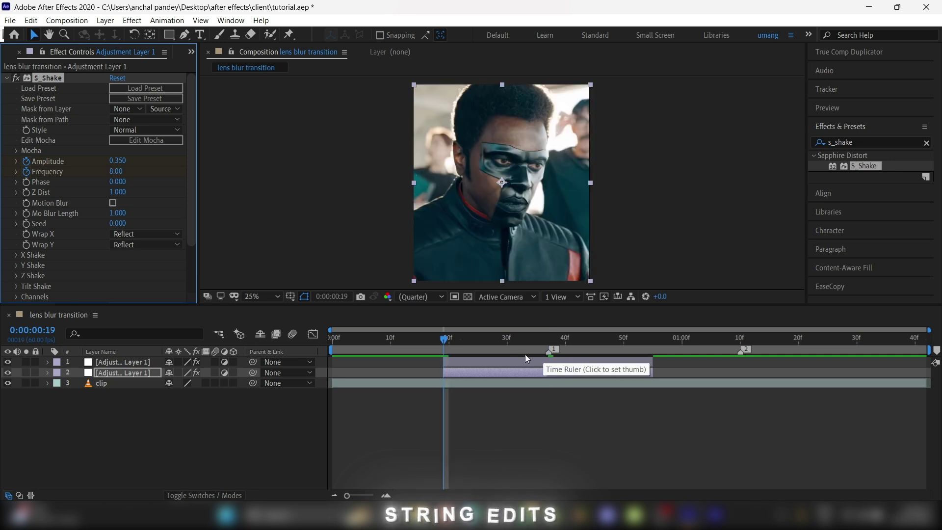
left_click_drag(117, 160, 112, 164)
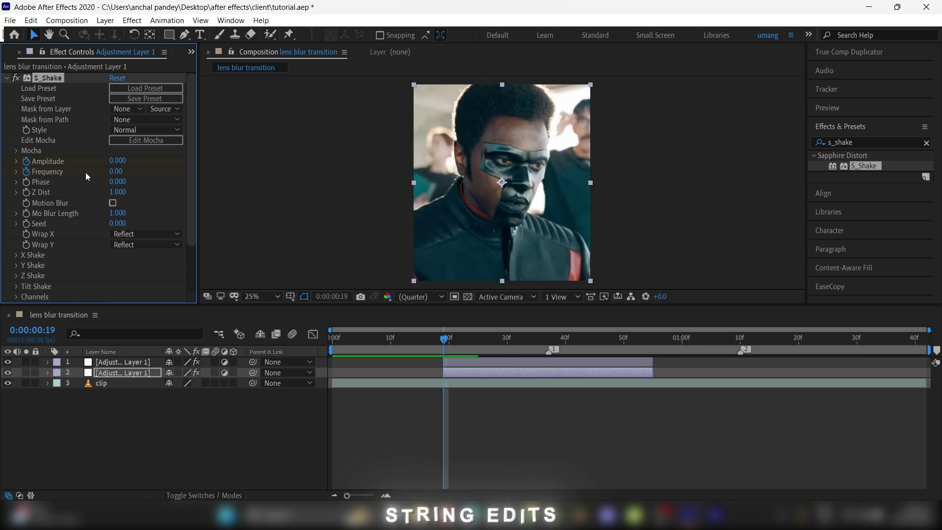
key("o")
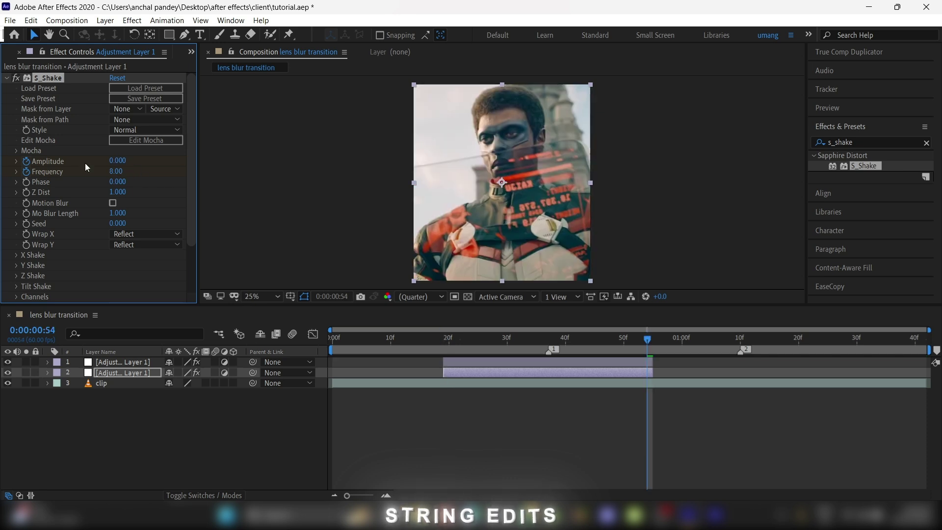
mouse_move(118, 160)
left_mouse_down()
mouse_move(81, 163)
mouse_move(82, 173)
left_mouse_up()
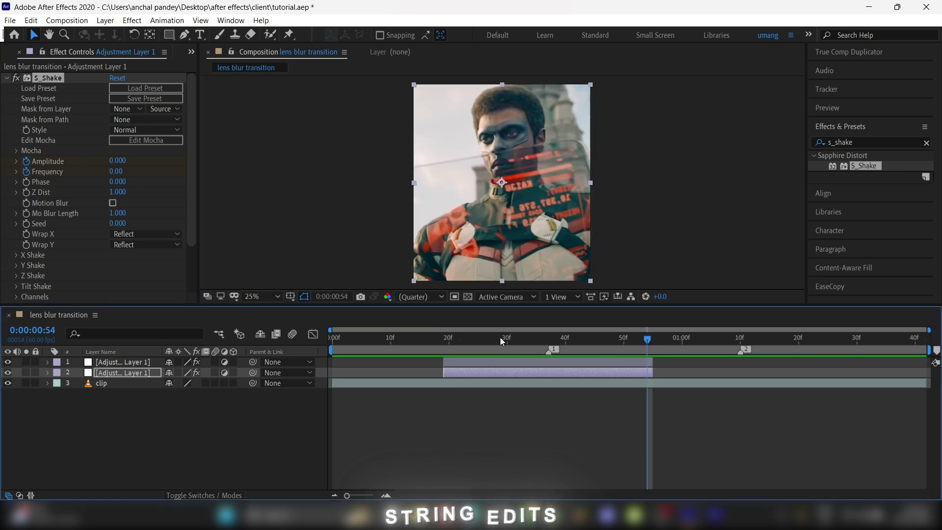
left_click_drag(492, 337, 410, 346)
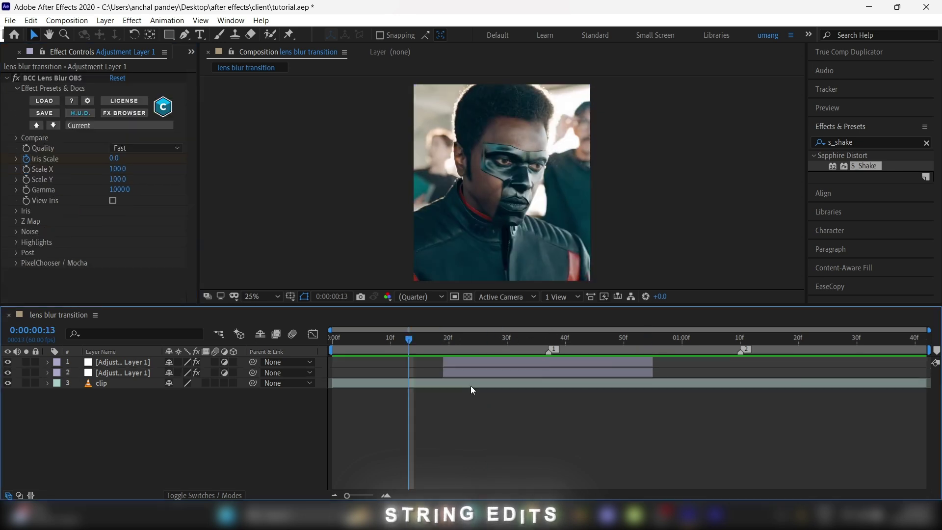
- Select both adjustment layers, show all their keyframes, and apply Easy Ease (F9) to them
mouse_move(595, 354)
left_mouse_down()
mouse_move(448, 353)
mouse_move(608, 342)
mouse_move(450, 356)
left_mouse_up()
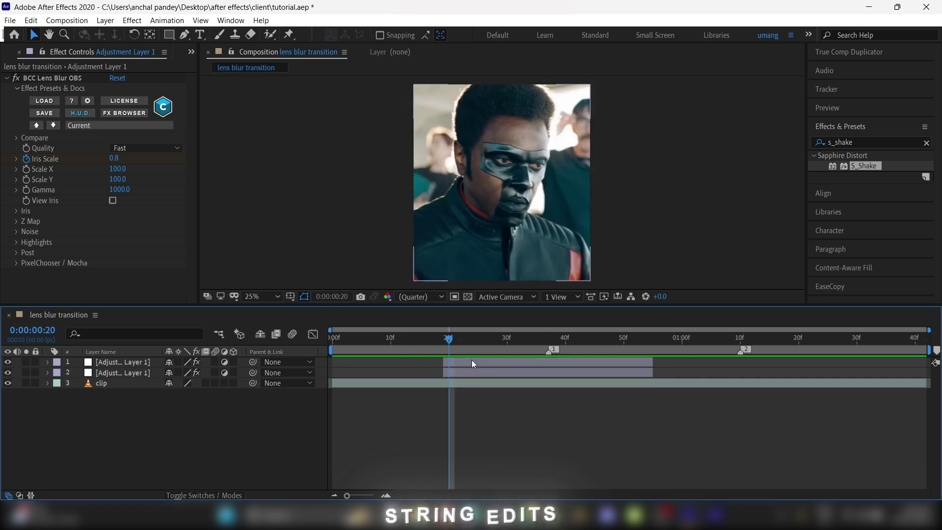
left_click(471, 362)
left_click(470, 373, "shift")
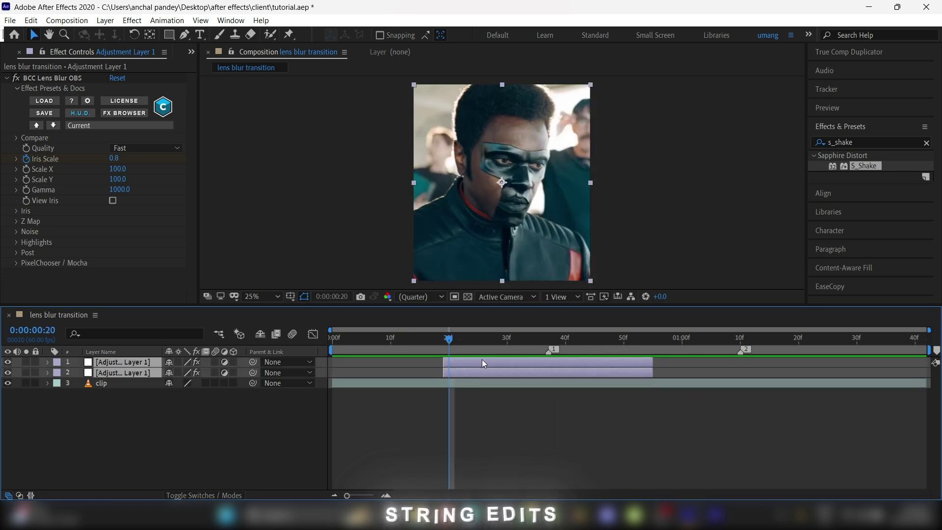
key("u")
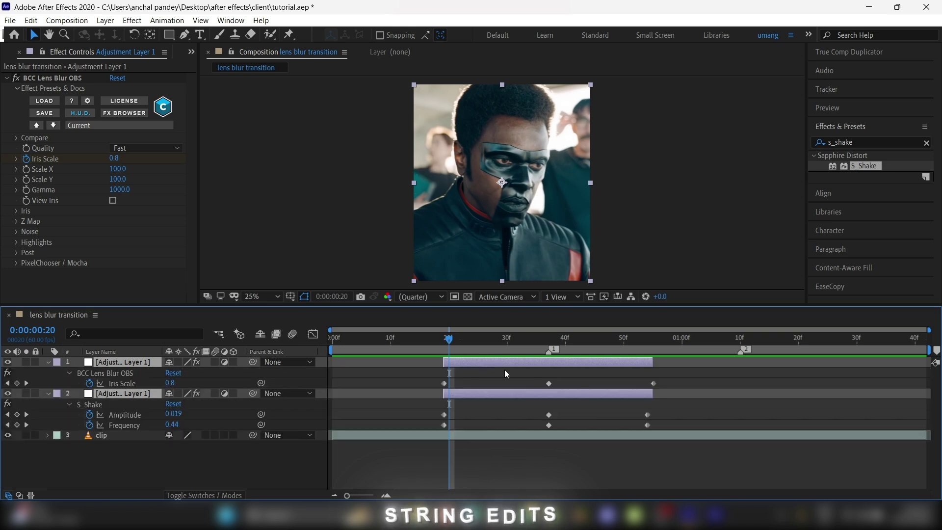
left_click_drag(441, 377, 687, 450)
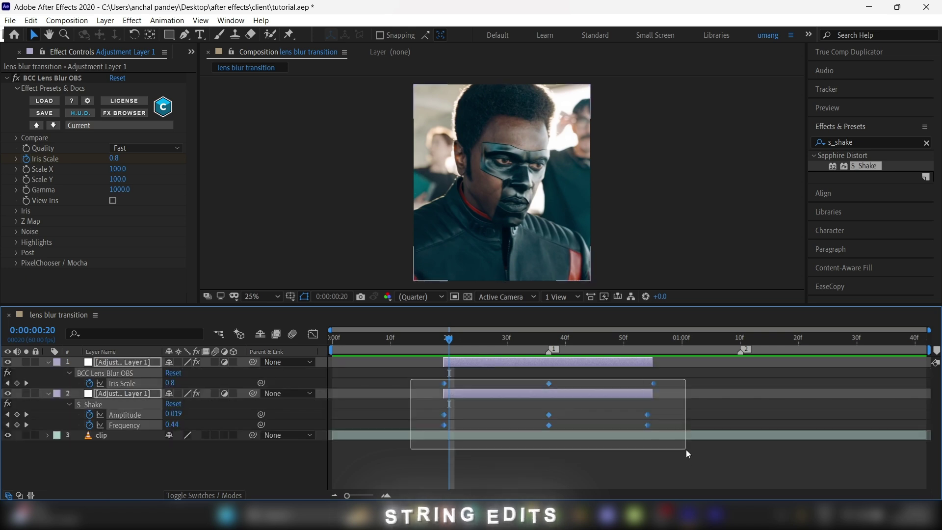
key("F9")
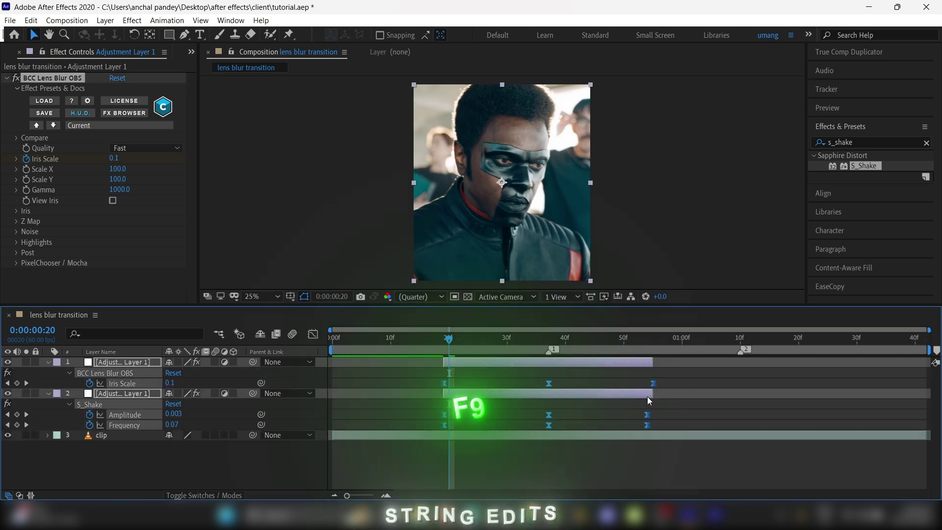
key("u")
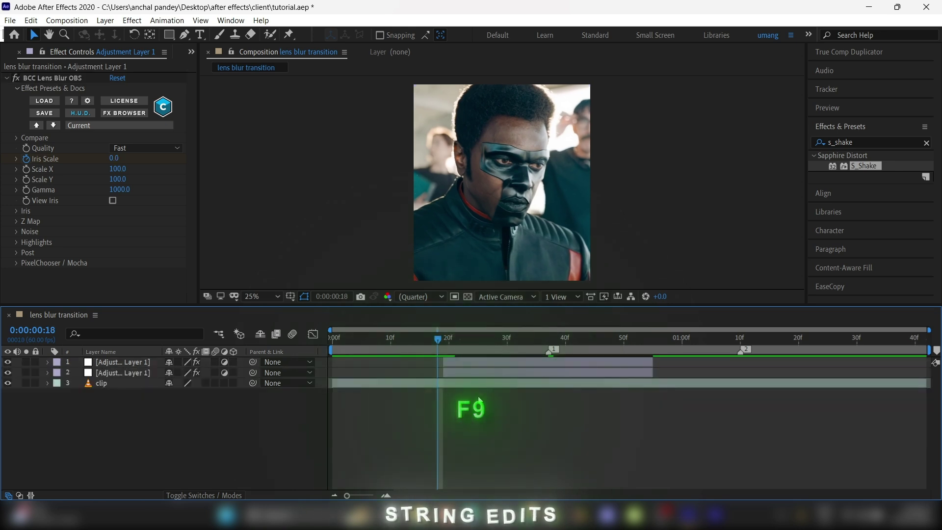
key("space")
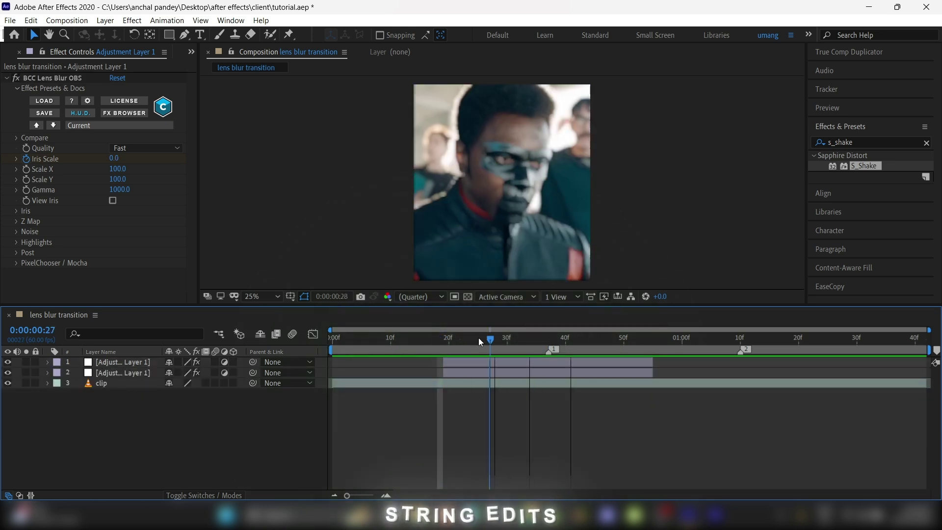